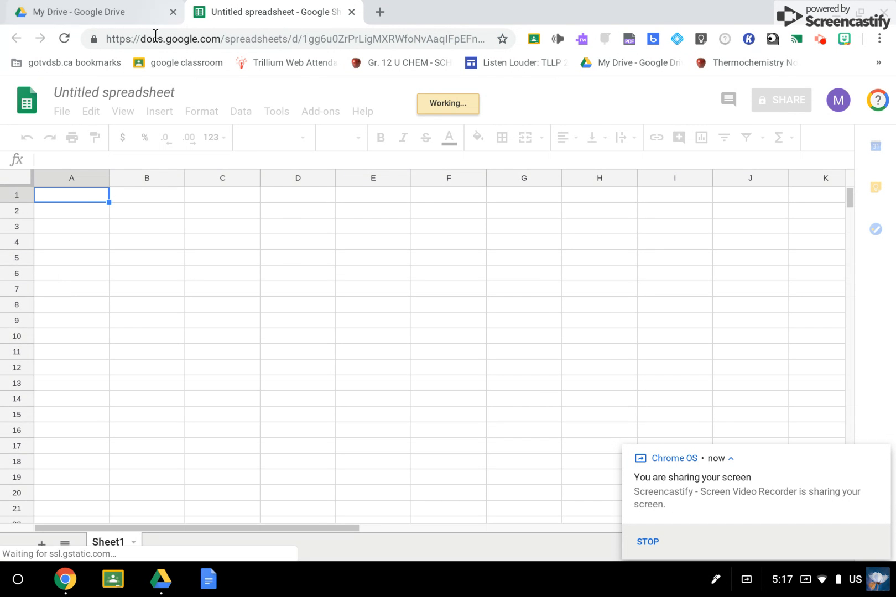
Rename the untitled spreadsheet as "water drops on a penny".
{"action": "left_click", "coordinate": [102, 85]}
{"action": "key", "text": "ctrl+a"}
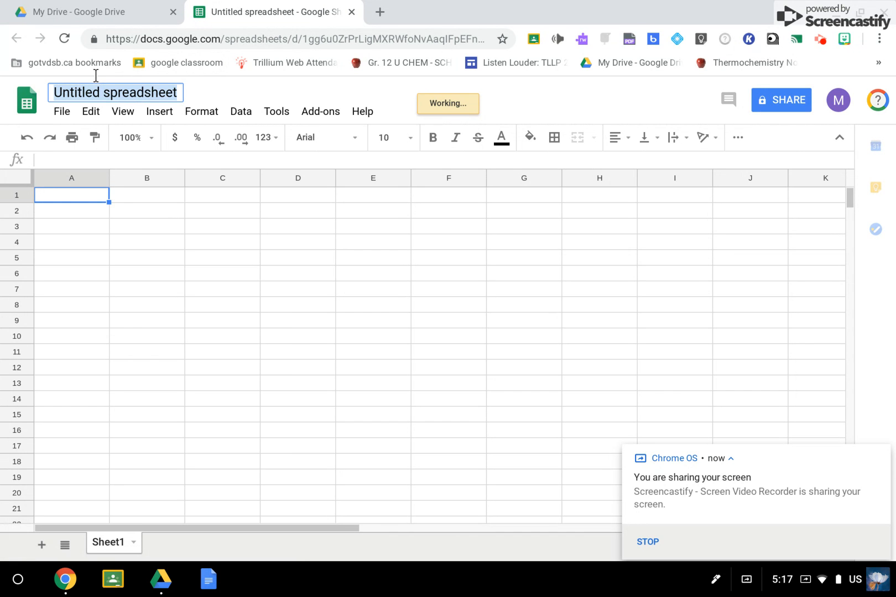
{"action": "key", "text": "BackSpace"}
{"action": "type", "text": "Water drops on "}
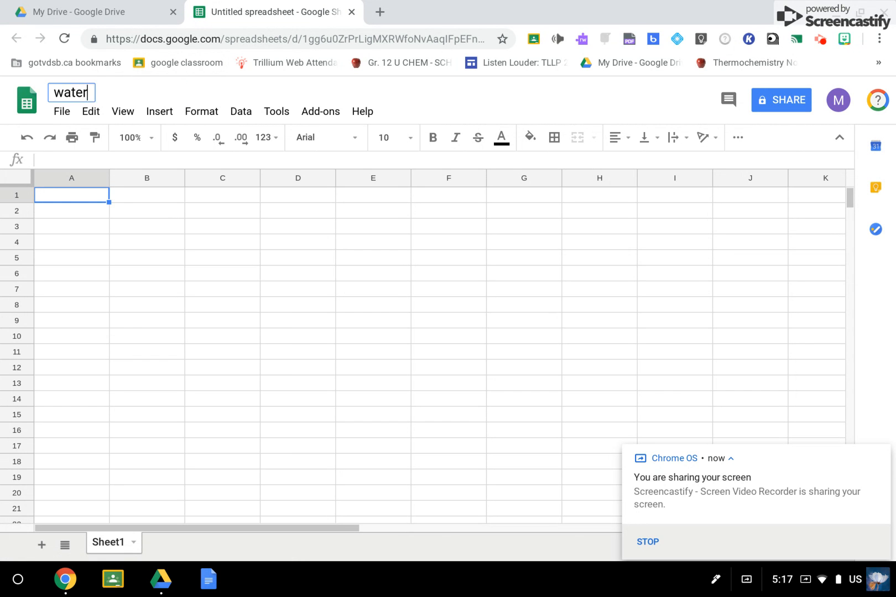
{"action": "type", "text": "apenny"}
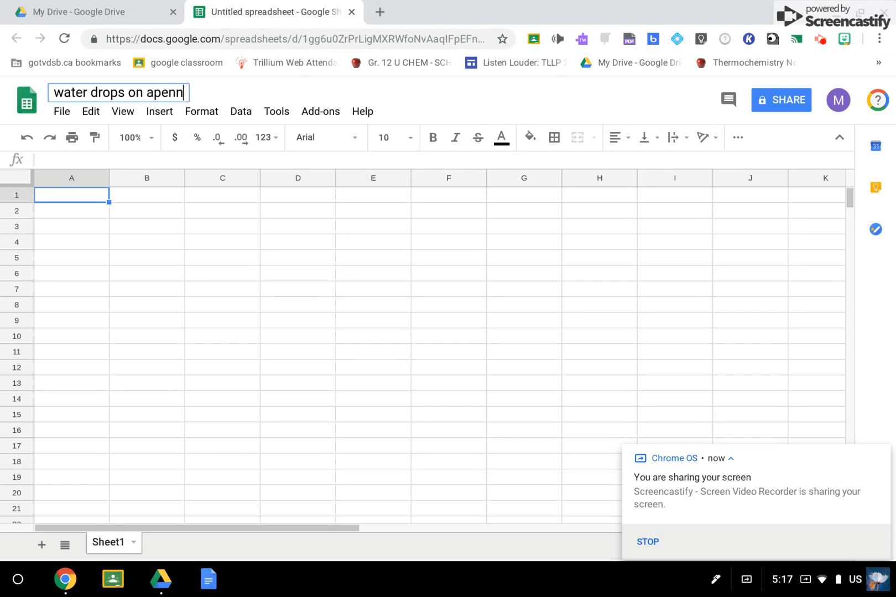
{"action": "key", "text": "BackSpace"}
{"action": "key", "text": "BackSpace"}
{"action": "key", "text": "BackSpace"}
{"action": "key", "text": "BackSpace"}
{"action": "key", "text": "BackSpace"}
{"action": "type", "text": "penny"}
{"action": "key", "text": "Return"}
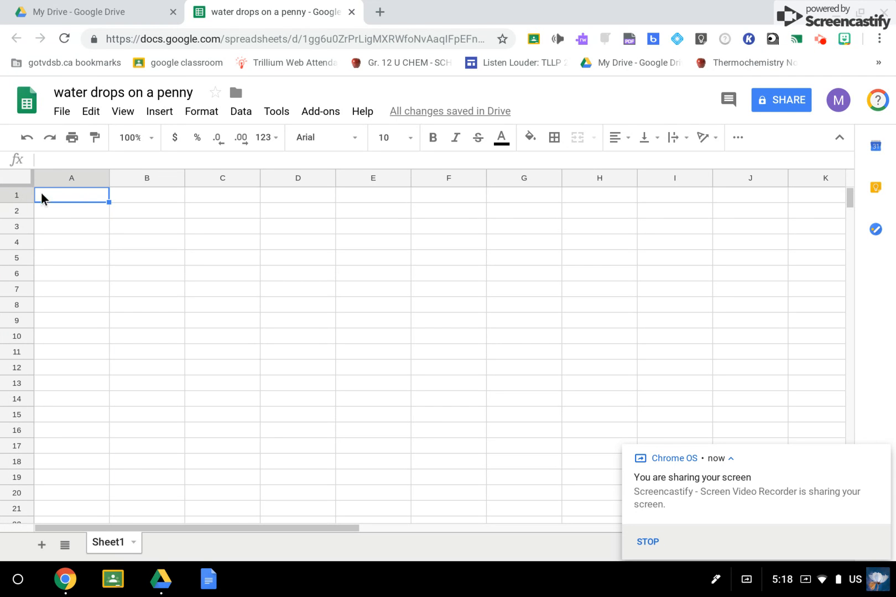
Enter the header "water temperature" in cell A1 and widen column A to fit the text.
{"action": "type", "text": "w"}
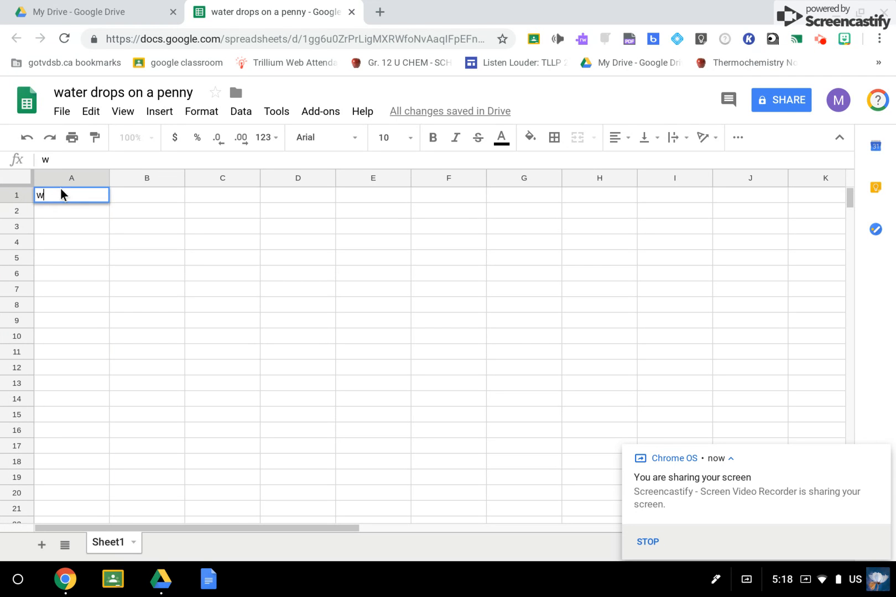
{"action": "type", "text": "ater temperature"}
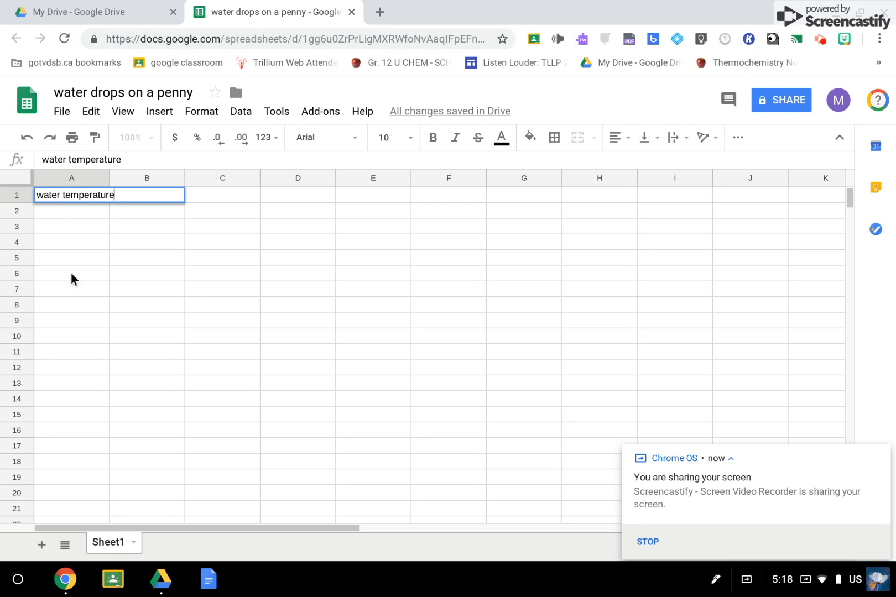
{"action": "key", "text": "Return"}
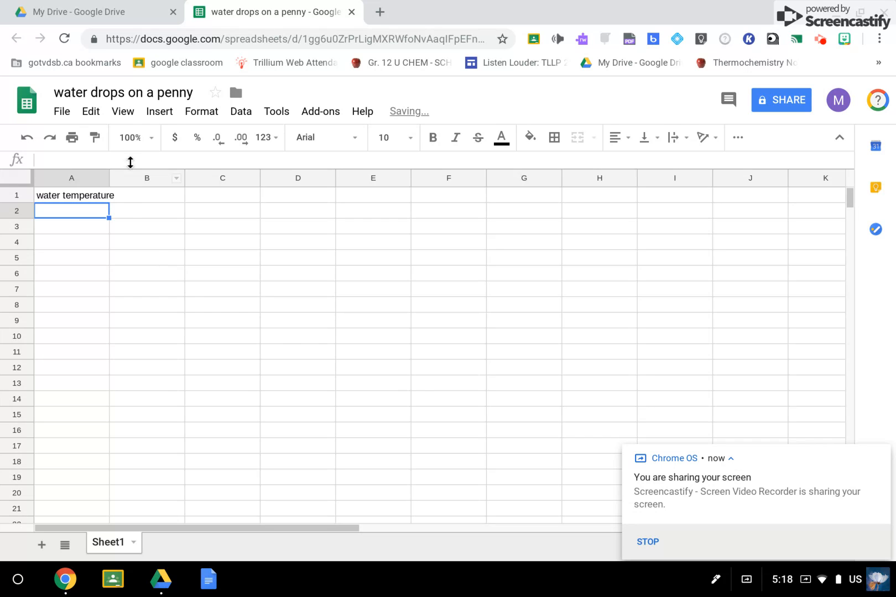
{"action": "left_click_drag", "start_coordinate": [107, 178], "coordinate": [119, 179]}
Enter the header "number of drops" in cell B1.
{"action": "left_click", "coordinate": [159, 197]}
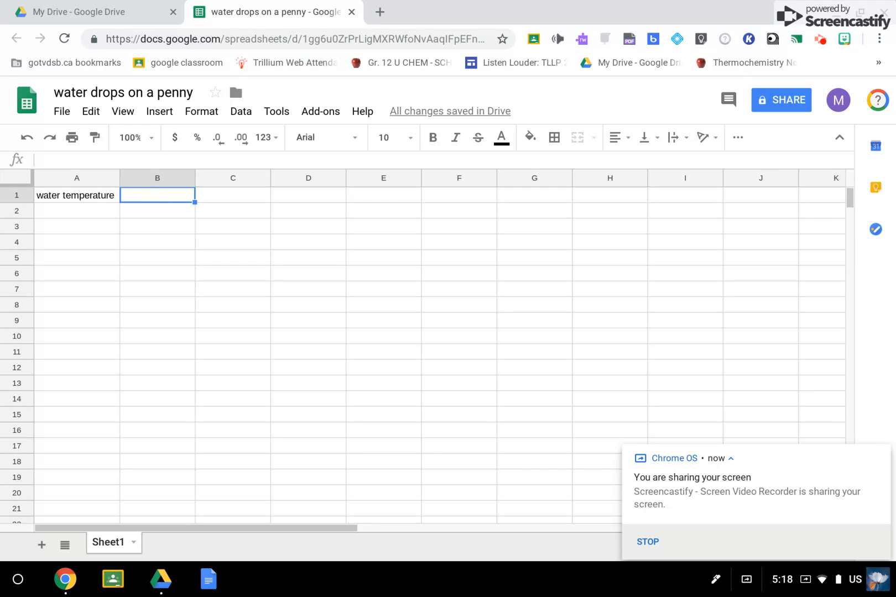
{"action": "type", "text": "number o"}
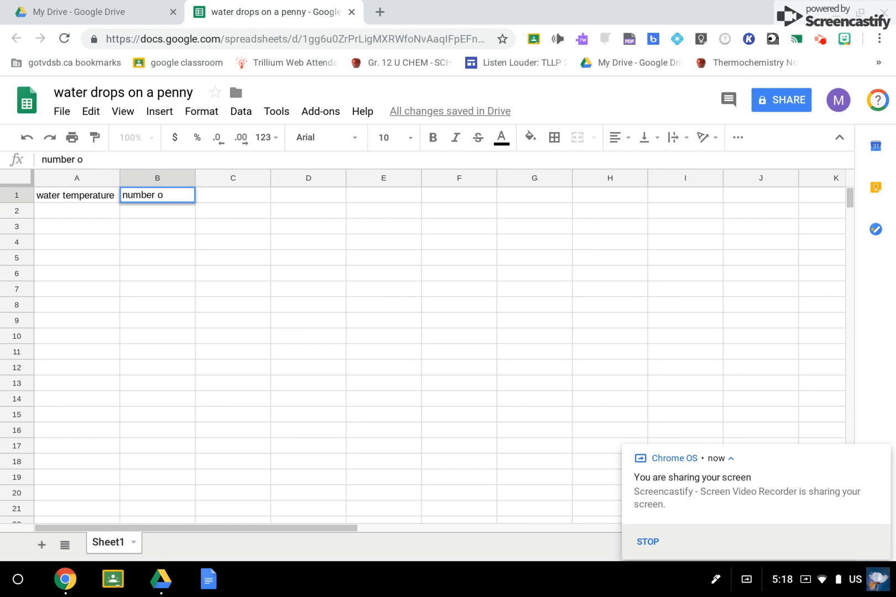
{"action": "type", "text": "f drops"}
{"action": "left_click", "coordinate": [138, 275]}
Fill cells A2 to A4 with the water temperature categories cold, room and hot.
{"action": "left_click", "coordinate": [105, 213]}
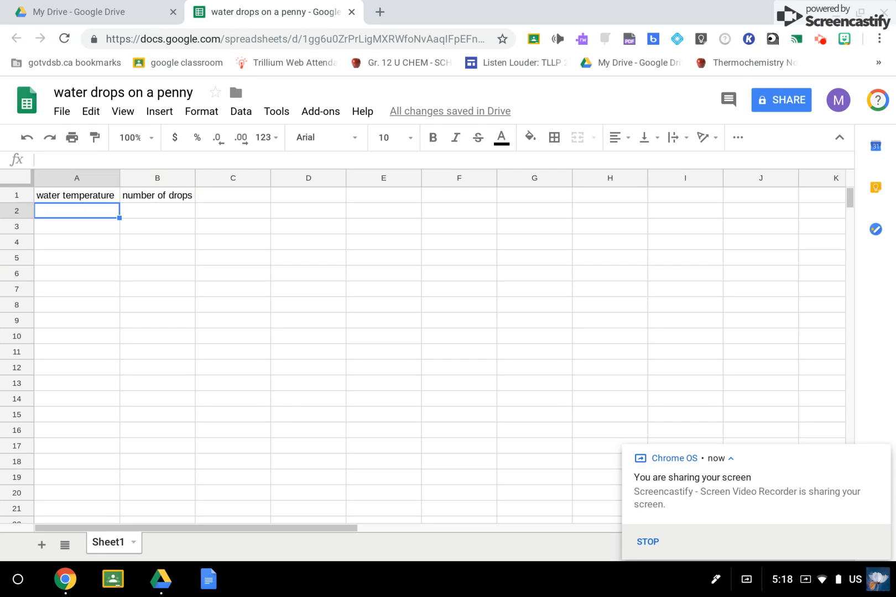
{"action": "type", "text": "cold"}
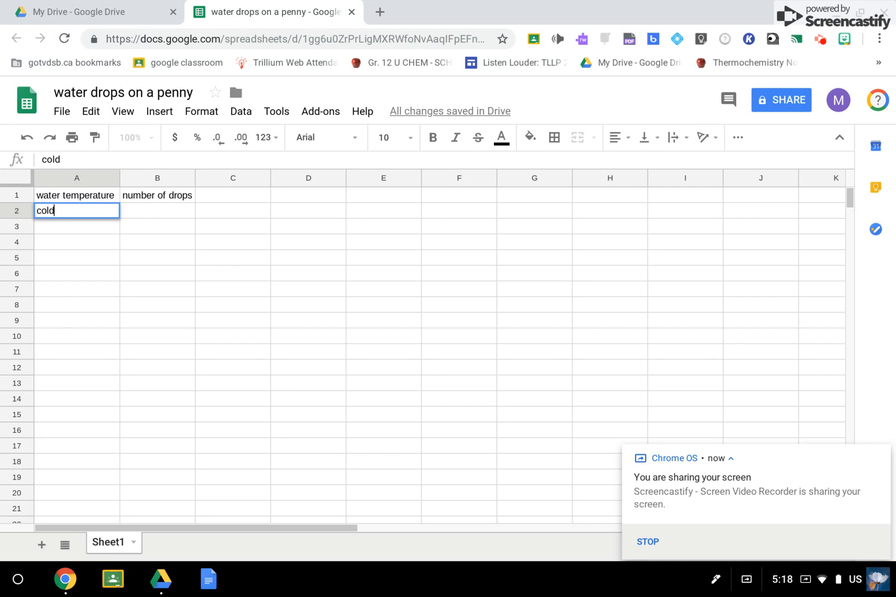
{"action": "key", "text": "Return"}
{"action": "type", "text": "roma"}
{"action": "key", "text": "BackSpace"}
{"action": "key", "text": "BackSpace"}
{"action": "type", "text": "om"}
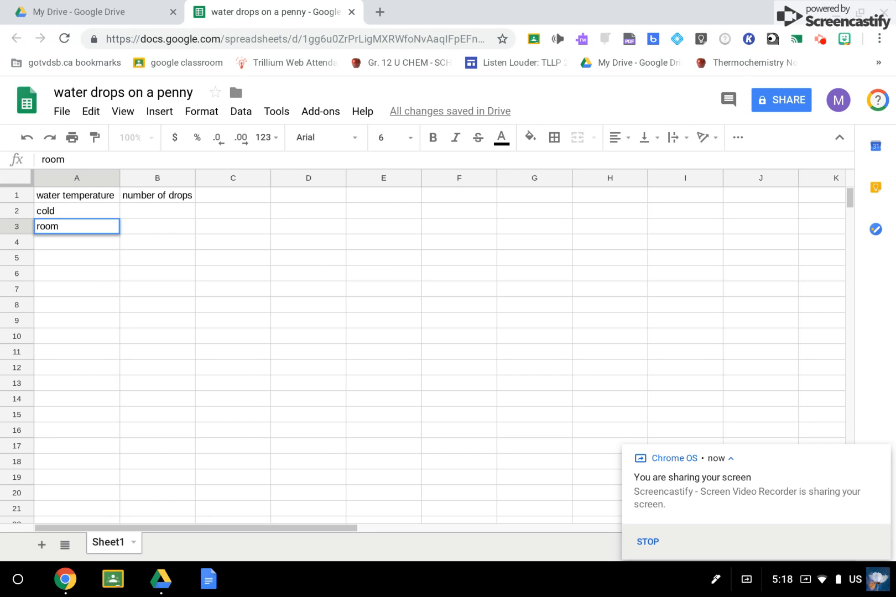
{"action": "key", "text": "Return"}
{"action": "type", "text": "hot"}
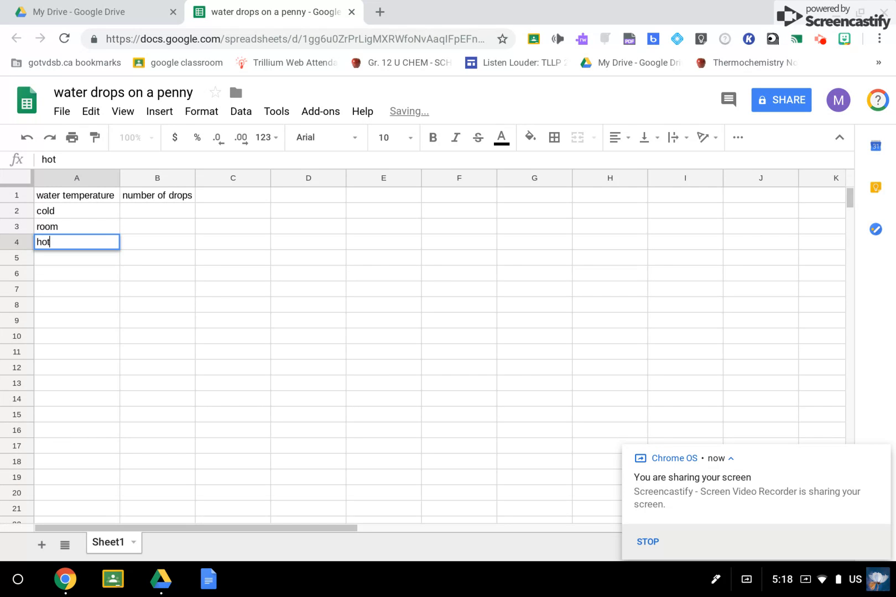
{"action": "left_click", "coordinate": [129, 309]}
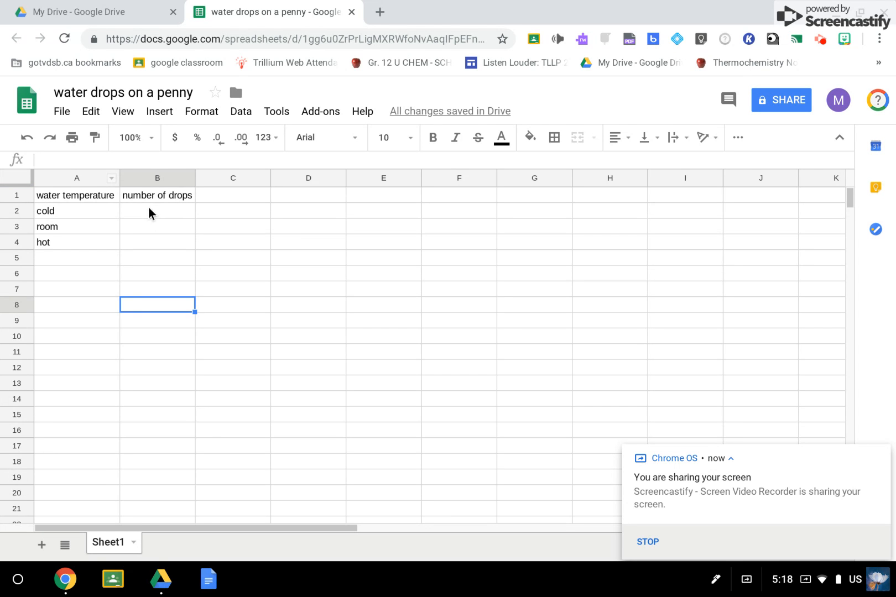
Enter the drop counts 45 for cold, 32 for room and 29 for hot in cells B2 to B4.
{"action": "left_click", "coordinate": [147, 204]}
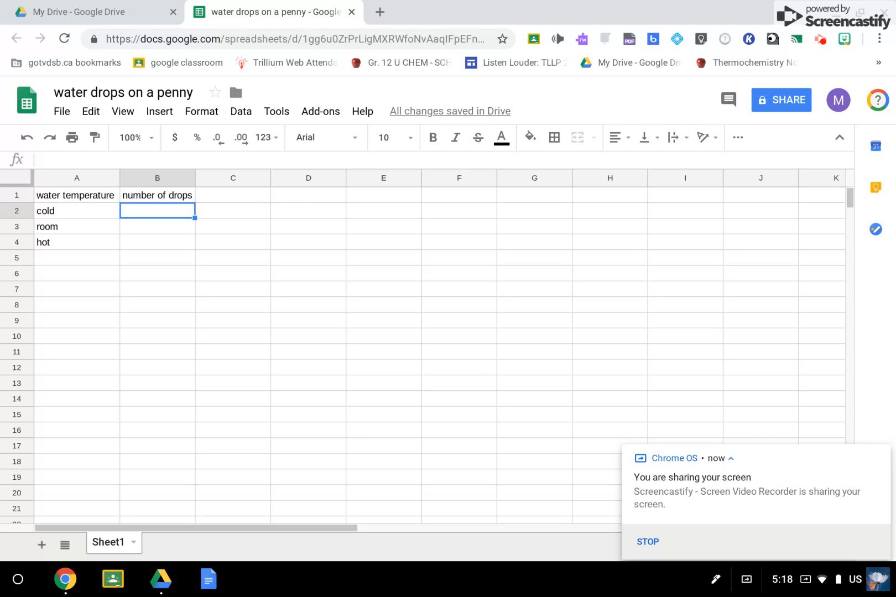
{"action": "type", "text": "45"}
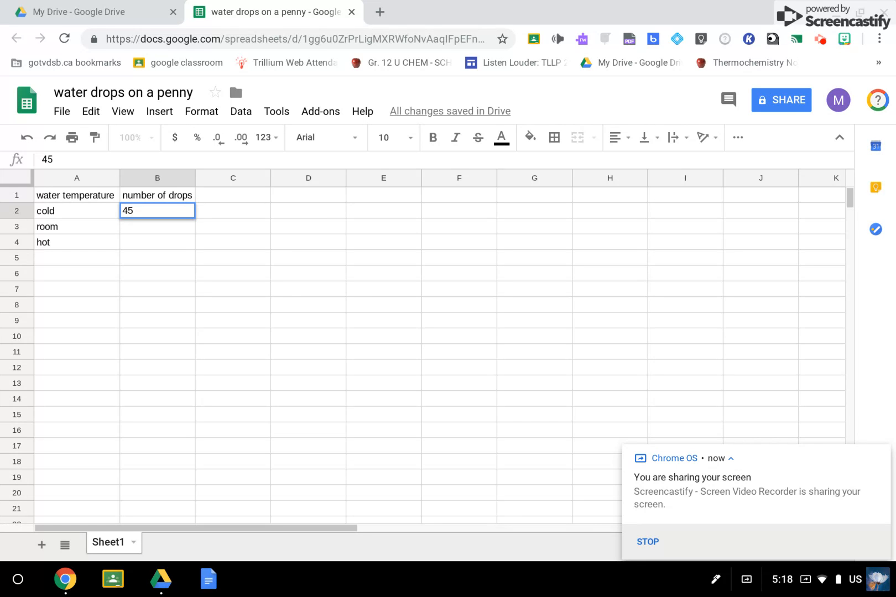
{"action": "key", "text": "Return"}
{"action": "type", "text": "32"}
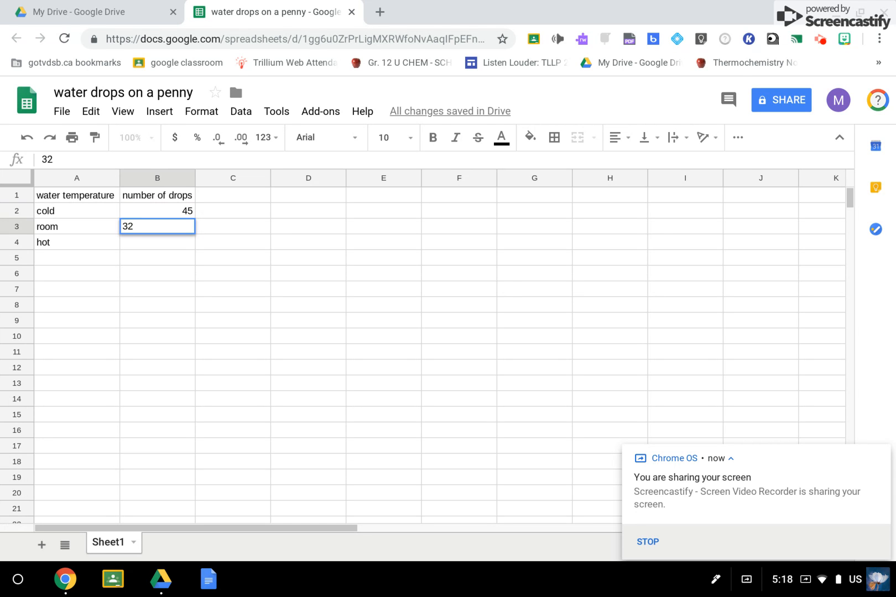
{"action": "key", "text": "Return"}
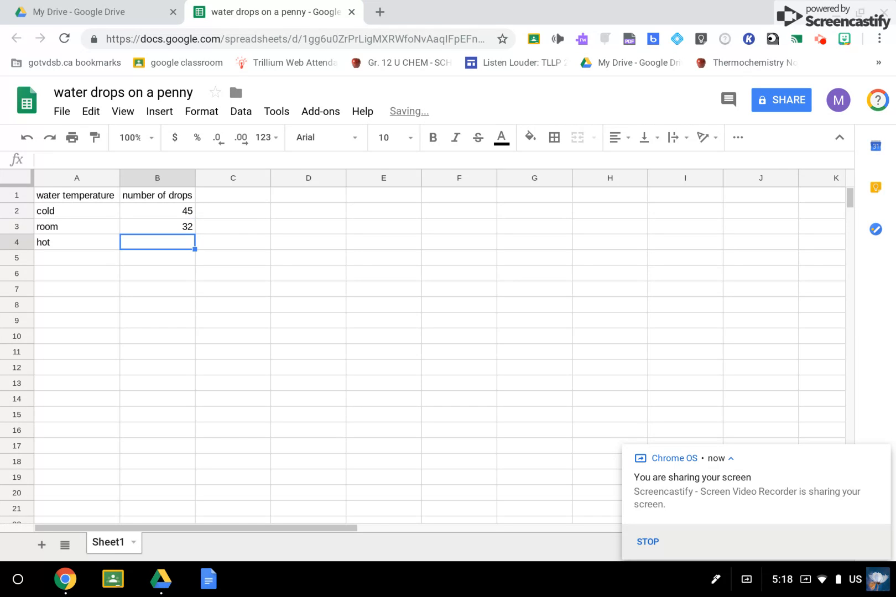
{"action": "type", "text": "29"}
{"action": "left_click", "coordinate": [213, 314]}
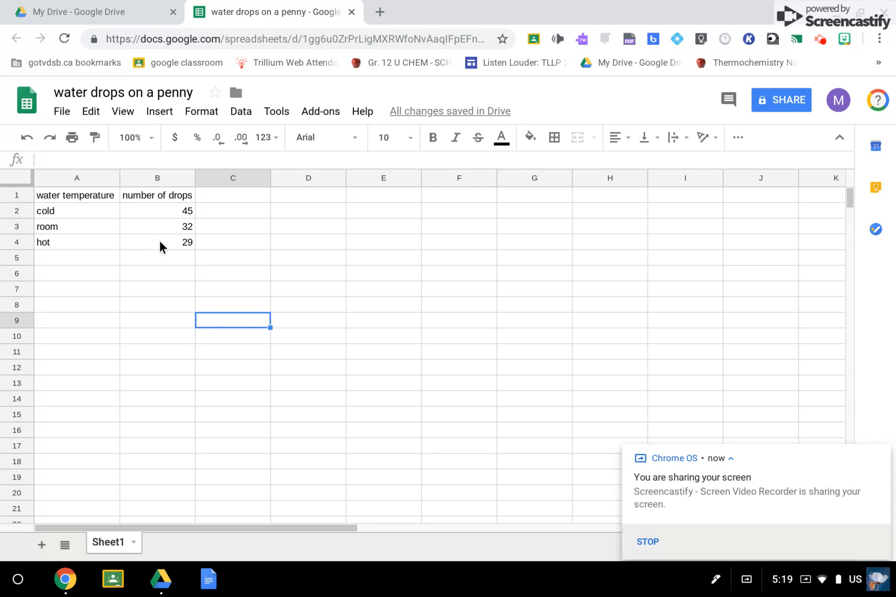
Insert a chart based on the data table in A1:B4, including its headers.
{"action": "left_click", "coordinate": [42, 197]}
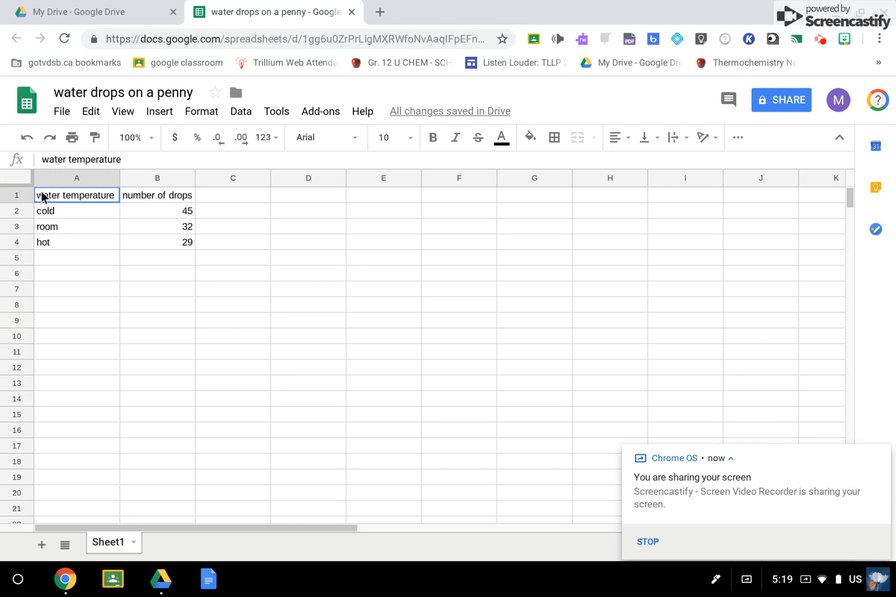
{"action": "key", "text": "shift+Down"}
{"action": "key", "text": "shift+Right"}
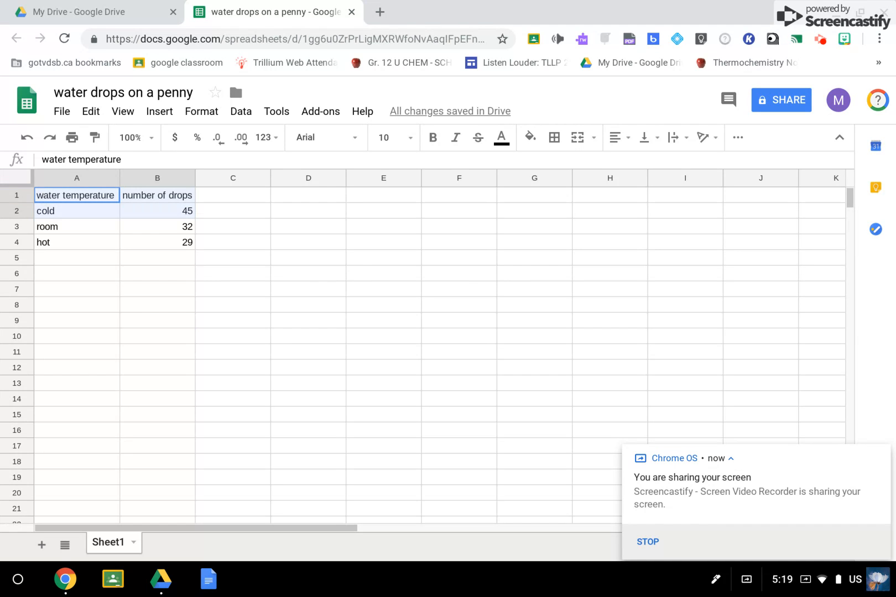
{"action": "key", "text": "shift+Down"}
{"action": "key", "text": "shift+Down"}
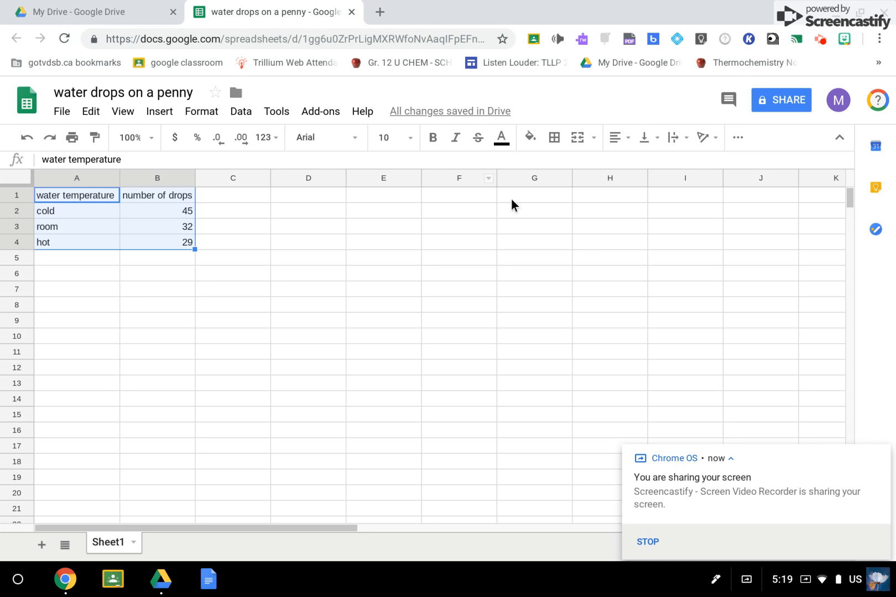
{"action": "left_click", "coordinate": [731, 139]}
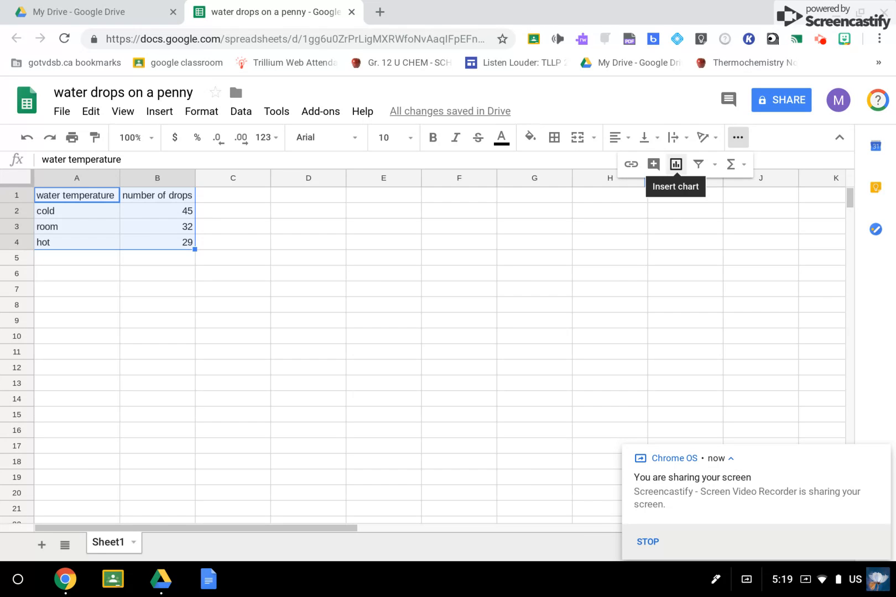
{"action": "left_click", "coordinate": [675, 164]}
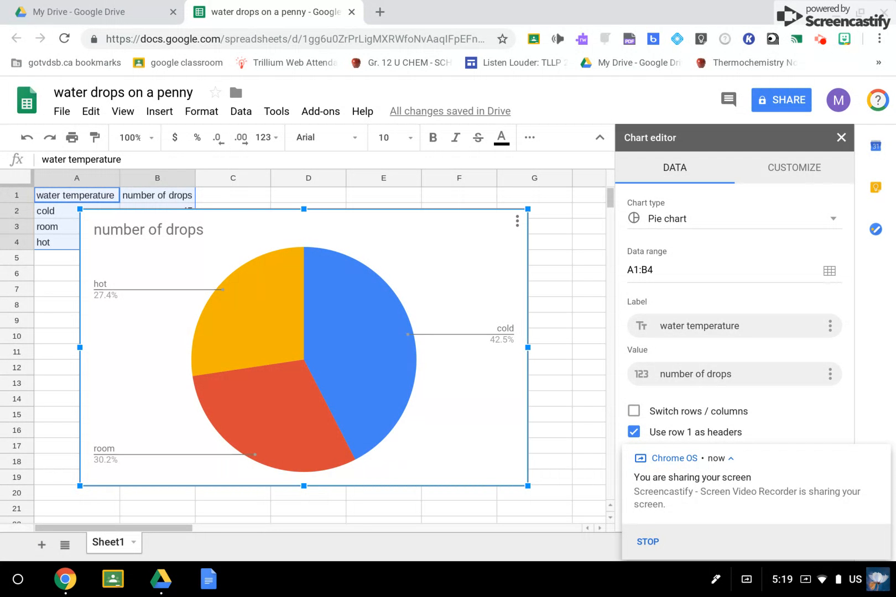
Change the chart type to the suggested column chart of number of drops vs. water temperature.
{"action": "left_click", "coordinate": [730, 217]}
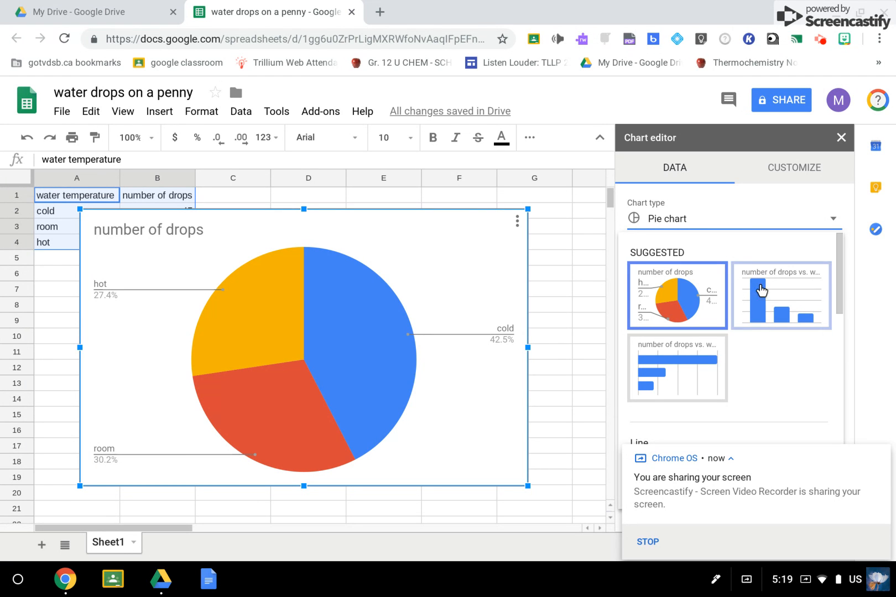
{"action": "left_click", "coordinate": [830, 220]}
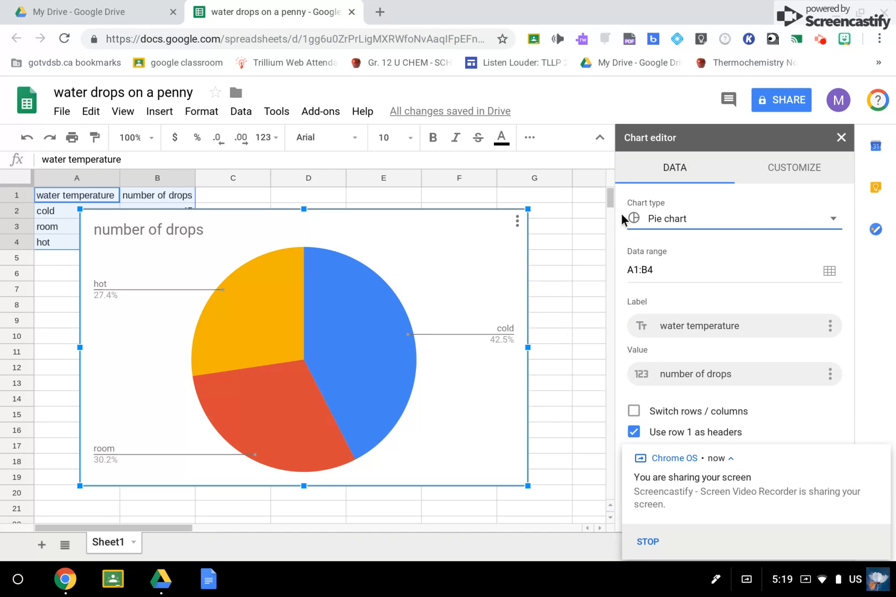
{"action": "left_click", "coordinate": [827, 219]}
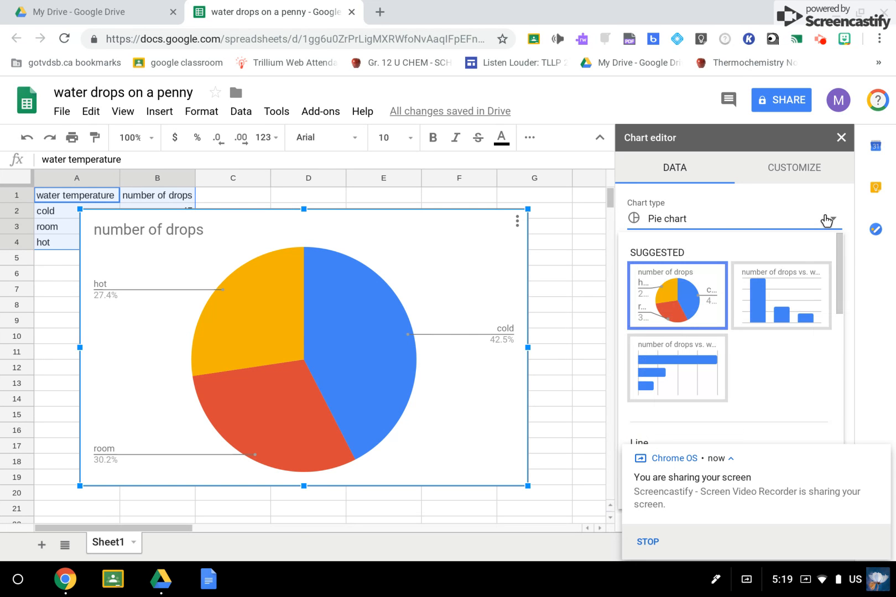
{"action": "left_click", "coordinate": [775, 304]}
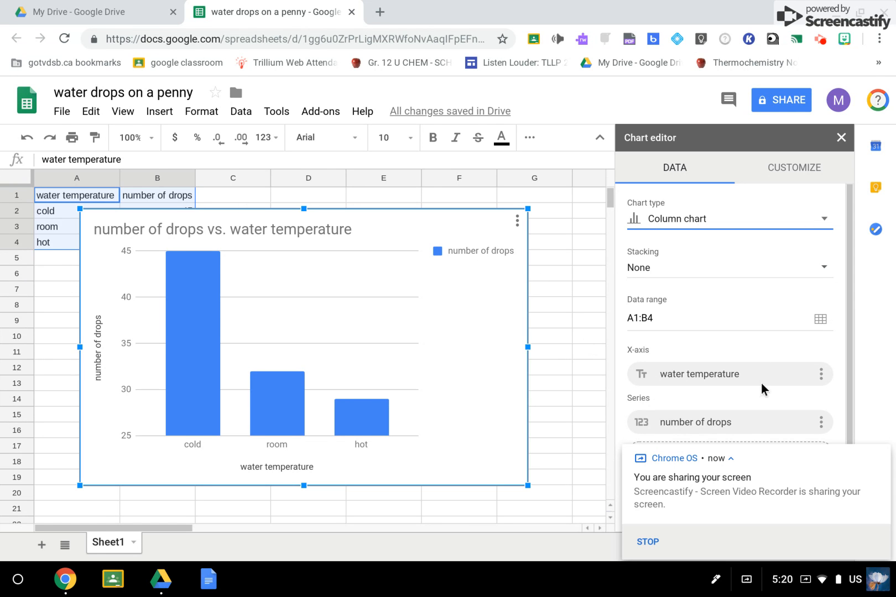
Add "The relationship between the" before the existing text of the chart title.
{"action": "left_click", "coordinate": [818, 374]}
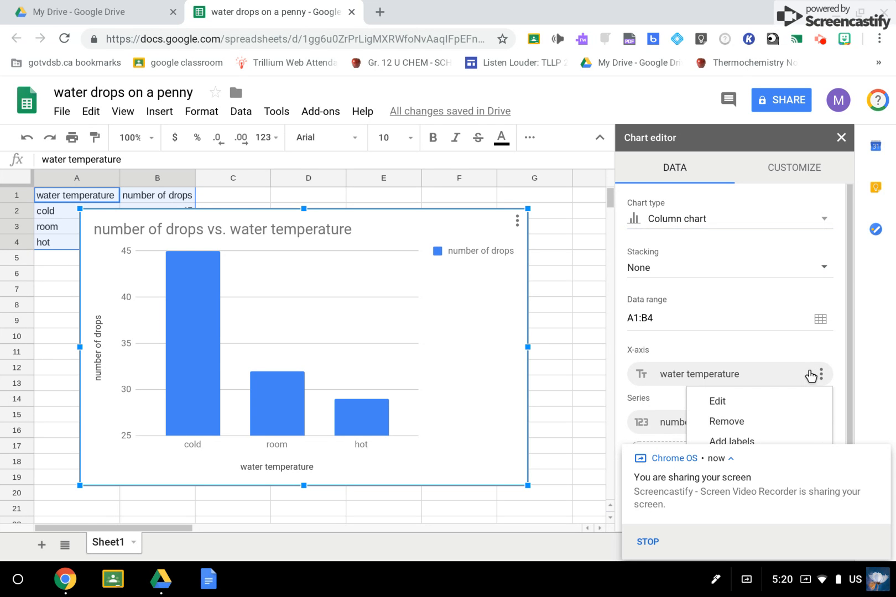
{"action": "left_click", "coordinate": [785, 165]}
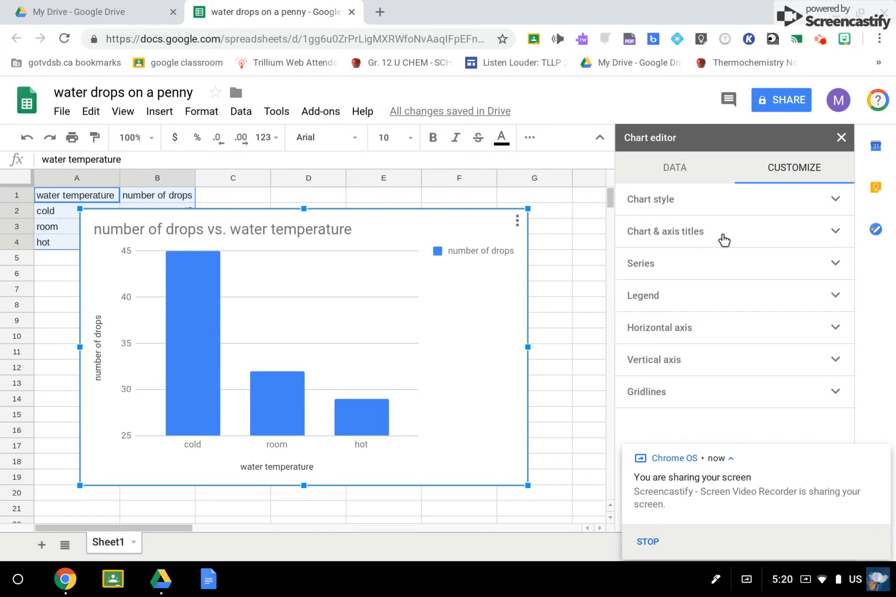
{"action": "left_click", "coordinate": [651, 234]}
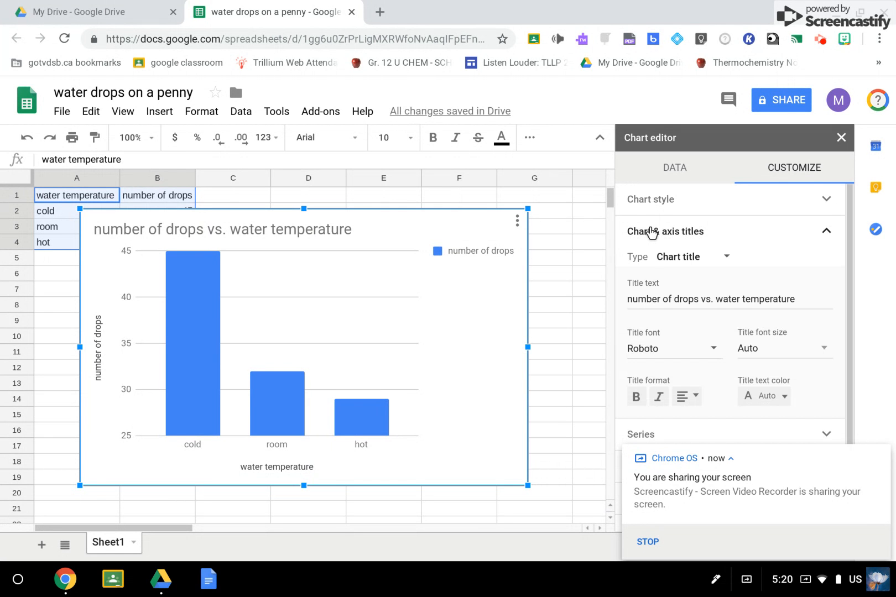
{"action": "left_click", "coordinate": [717, 258]}
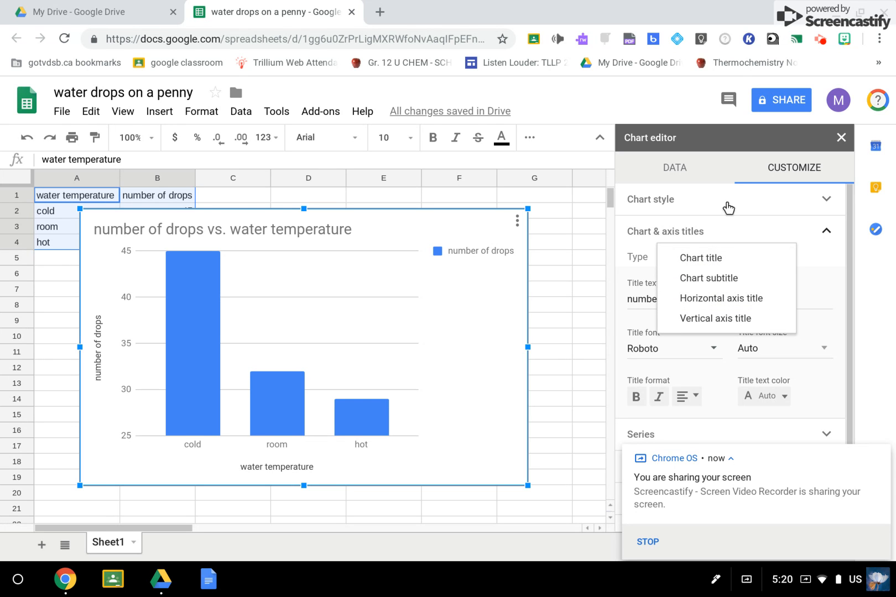
{"action": "left_click", "coordinate": [710, 253]}
{"action": "left_click", "coordinate": [707, 297]}
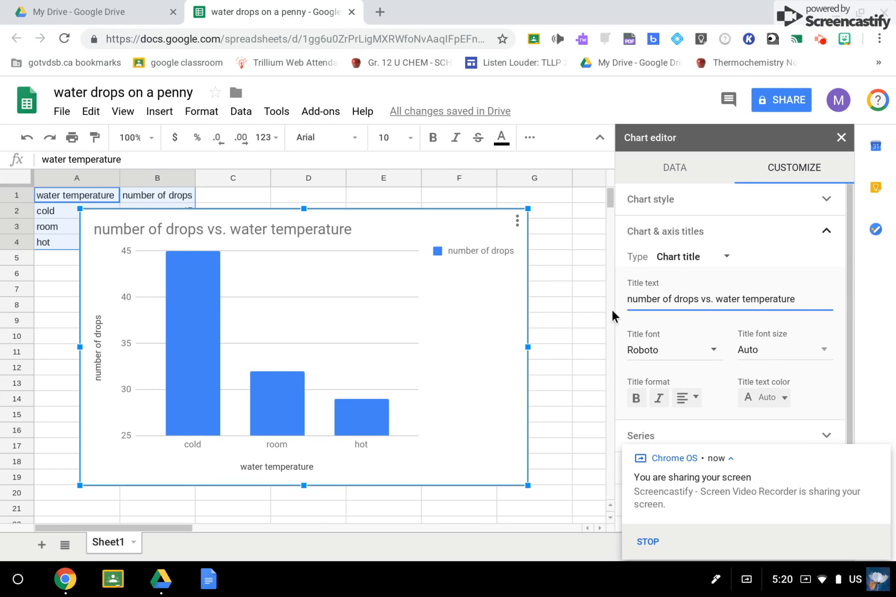
{"action": "left_click", "coordinate": [619, 293]}
{"action": "type", "text": "The relationship between the number of drops v"}
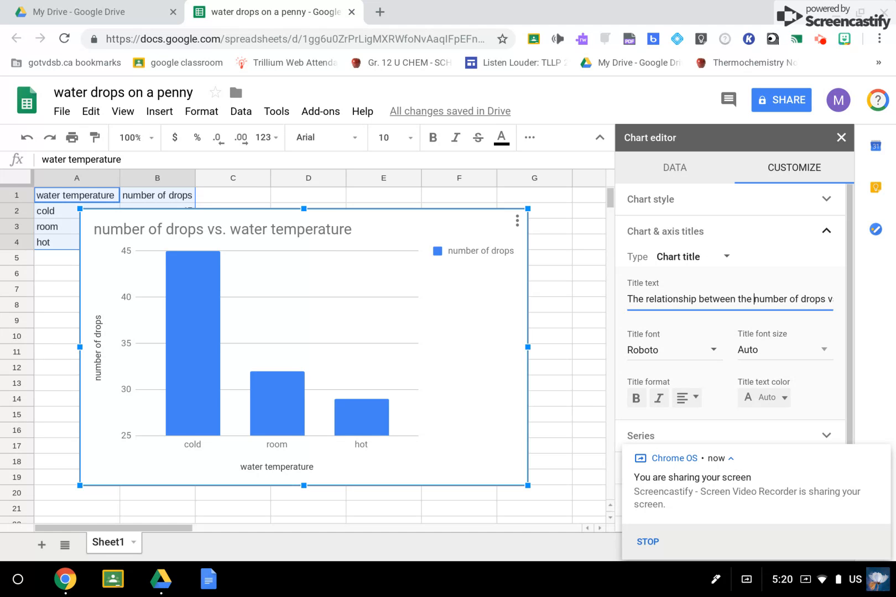
Replace "vs." with "and" in the chart title text.
{"action": "key", "text": "Right"}
{"action": "key", "text": "Right"}
{"action": "key", "text": "Right"}
{"action": "key", "text": "Right"}
{"action": "key", "text": "Right"}
{"action": "key", "text": "Right"}
{"action": "key", "text": "Right"}
{"action": "key", "text": "Right"}
{"action": "key", "text": "Right"}
{"action": "key", "text": "Right"}
{"action": "key", "text": "Right"}
{"action": "key", "text": "Right"}
{"action": "key", "text": "Right"}
{"action": "key", "text": "Right"}
{"action": "key", "text": "Right"}
{"action": "key", "text": "Right"}
{"action": "key", "text": "Right"}
{"action": "key", "text": "Right"}
{"action": "key", "text": "Right"}
{"action": "key", "text": "Right"}
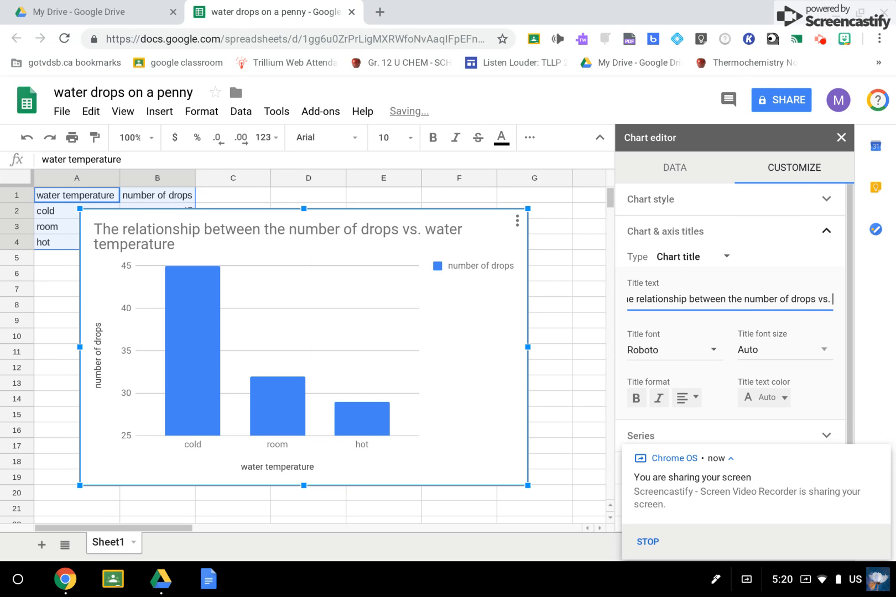
{"action": "key", "text": "Left"}
{"action": "key", "text": "Left"}
{"action": "key", "text": "BackSpace"}
{"action": "key", "text": "BackSpace"}
{"action": "key", "text": "BackSpace"}
{"action": "type", "text": "ad"}
{"action": "key", "text": "BackSpace"}
{"action": "type", "text": "nd"}
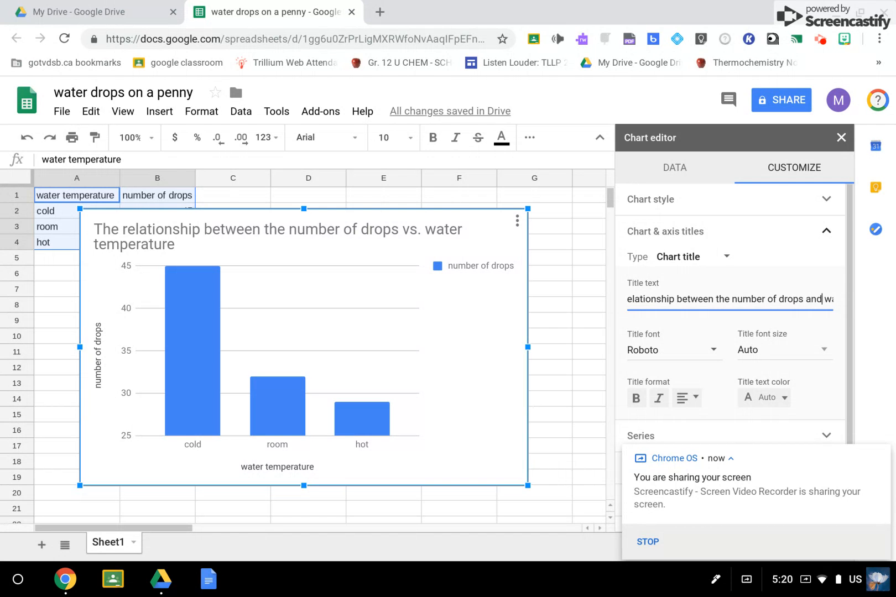